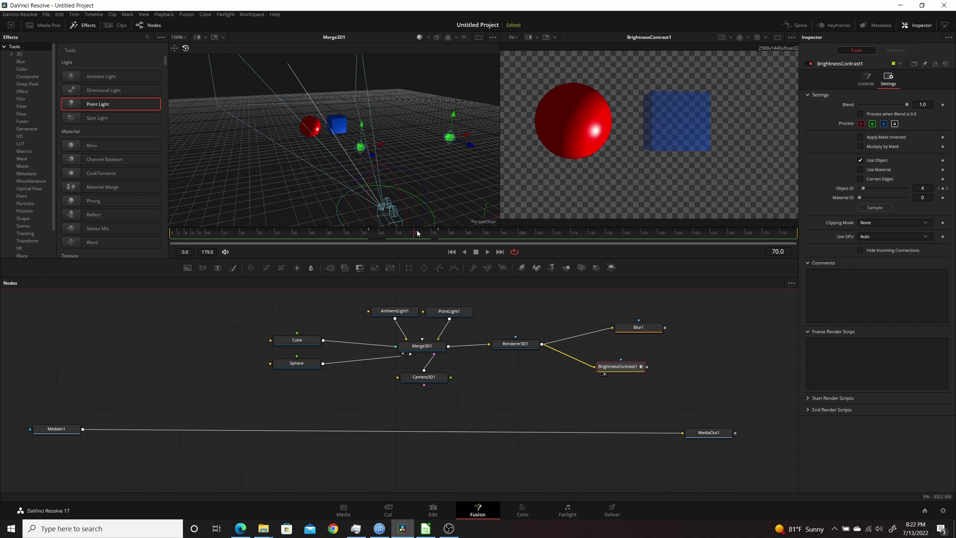
# Nudge Camera3D1, browse the 3D viewer options, and show Renderer3D1's Object ID output channel.
pyautogui.moveTo(417, 235)
pyautogui.mouseDown()
pyautogui.moveTo(399, 239)
pyautogui.moveTo(413, 237)
pyautogui.mouseUp()
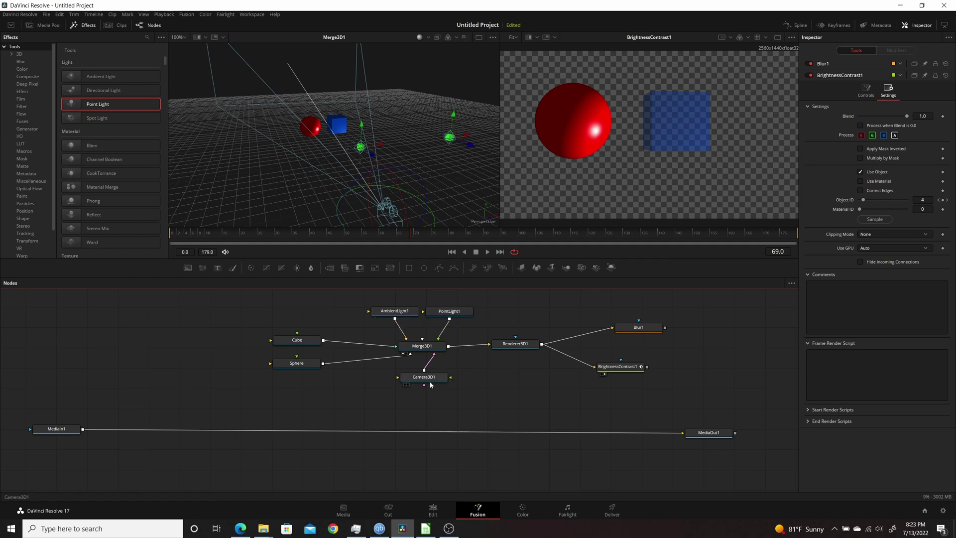
pyautogui.moveTo(424, 379); pyautogui.dragTo(438, 385)
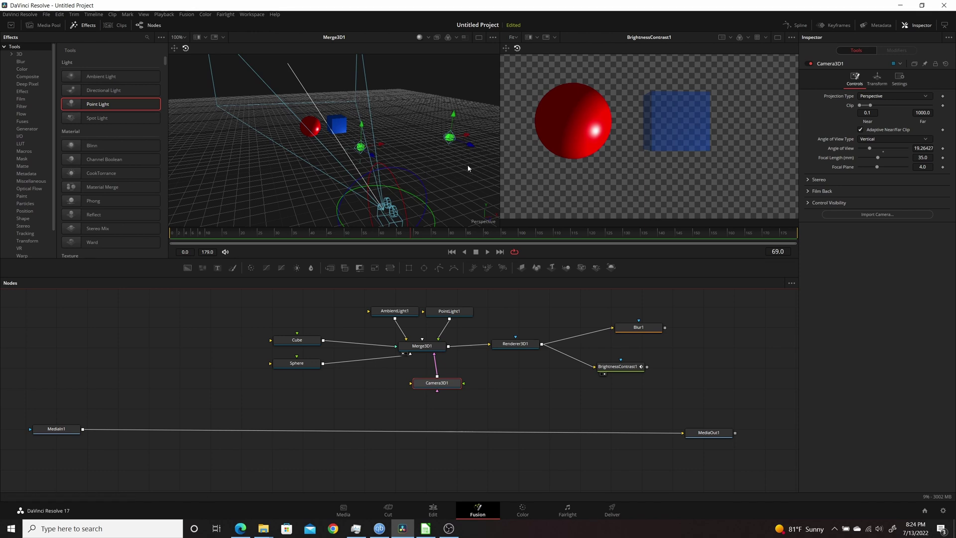
pyautogui.rightClick(453, 169)
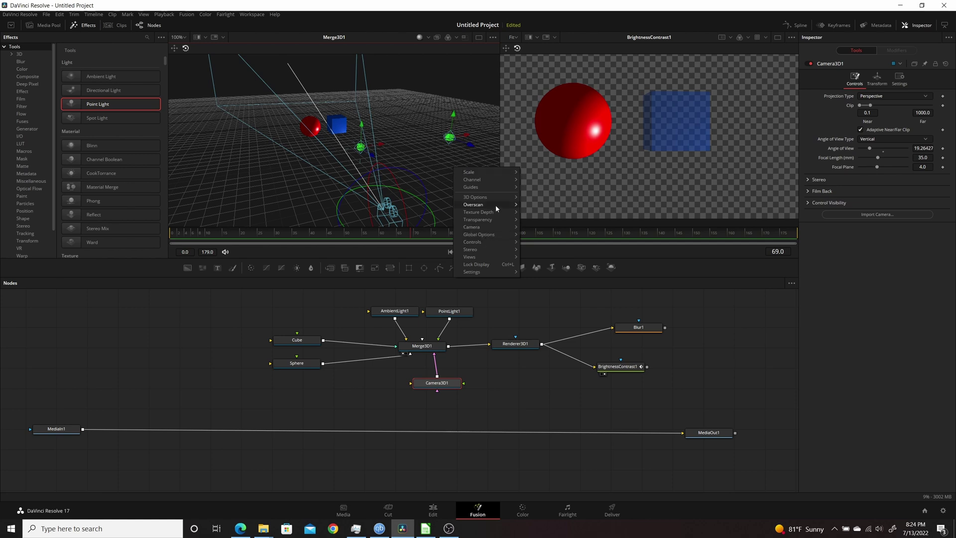
pyautogui.moveTo(500, 198)
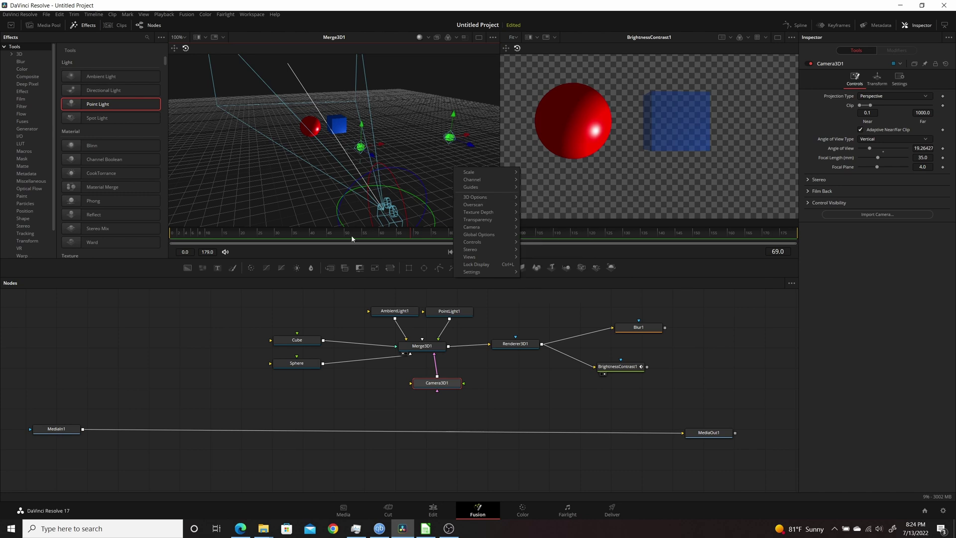
pyautogui.click(529, 346)
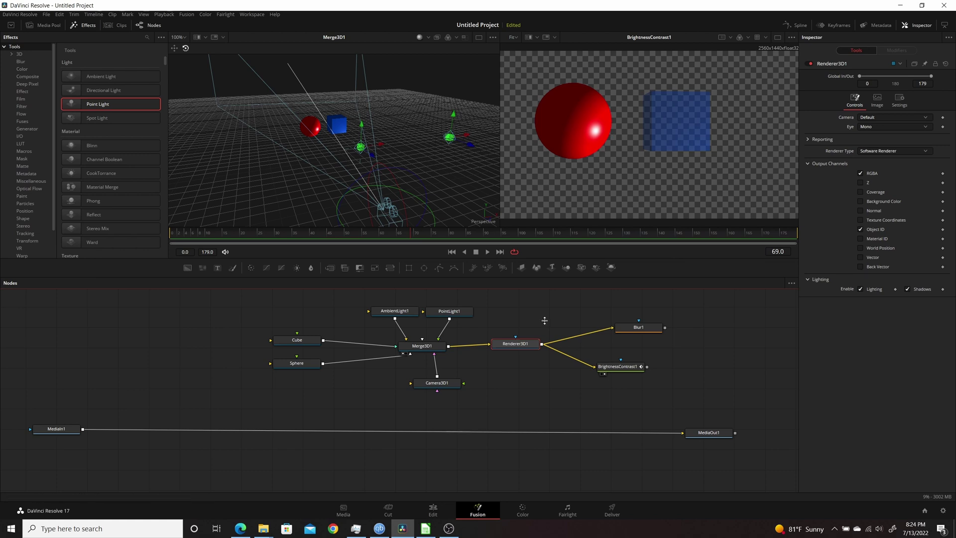
# Check the Cube's Object ID (4) and then the Sphere's Object ID (5).
pyautogui.click(314, 341)
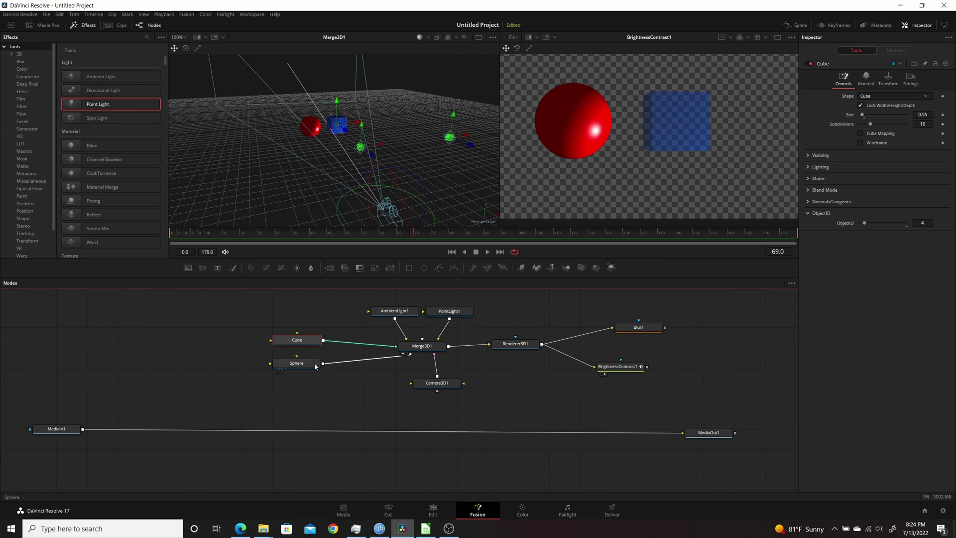
pyautogui.click(297, 363)
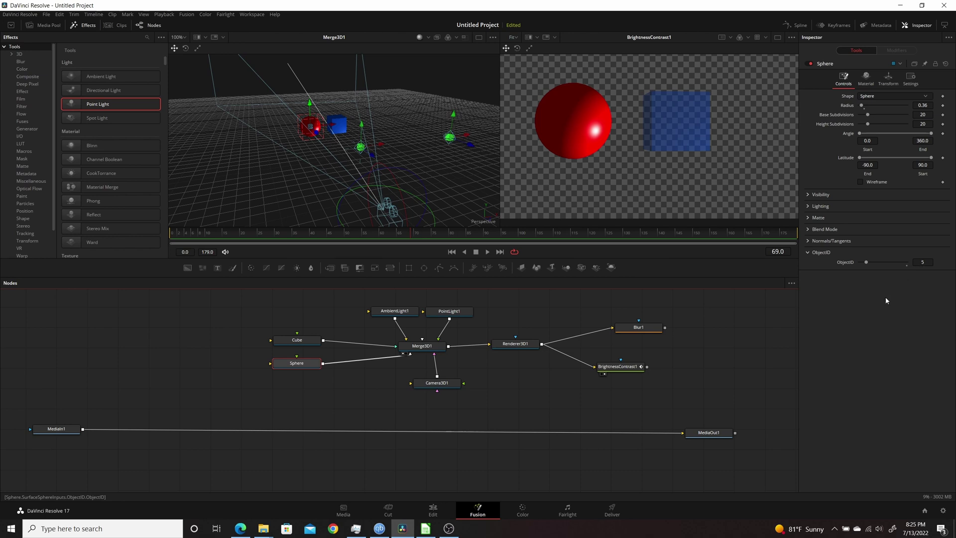
# Select Renderer3D1, confirm Object ID is checked, and collapse the Output Channels section.
pyautogui.click(518, 348)
pyautogui.click(860, 229)
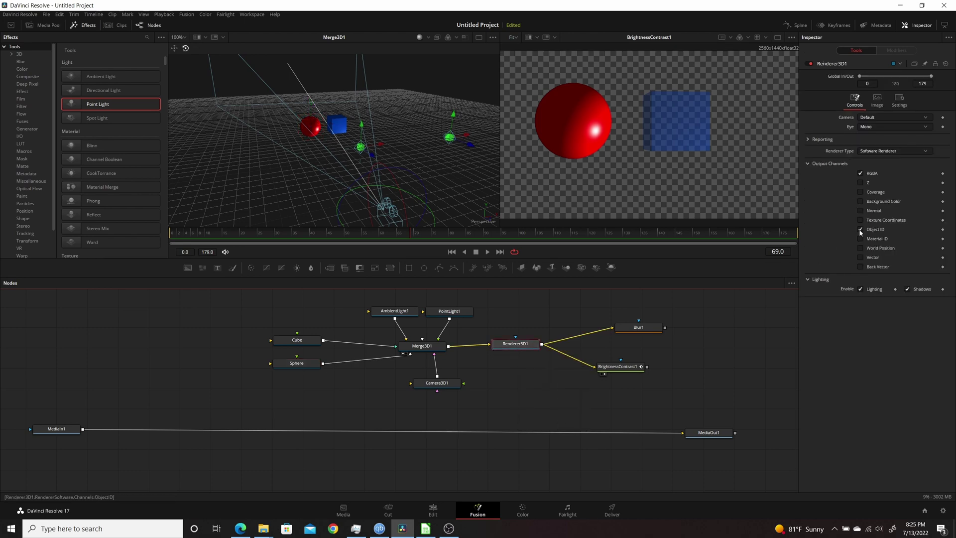
pyautogui.click(813, 168)
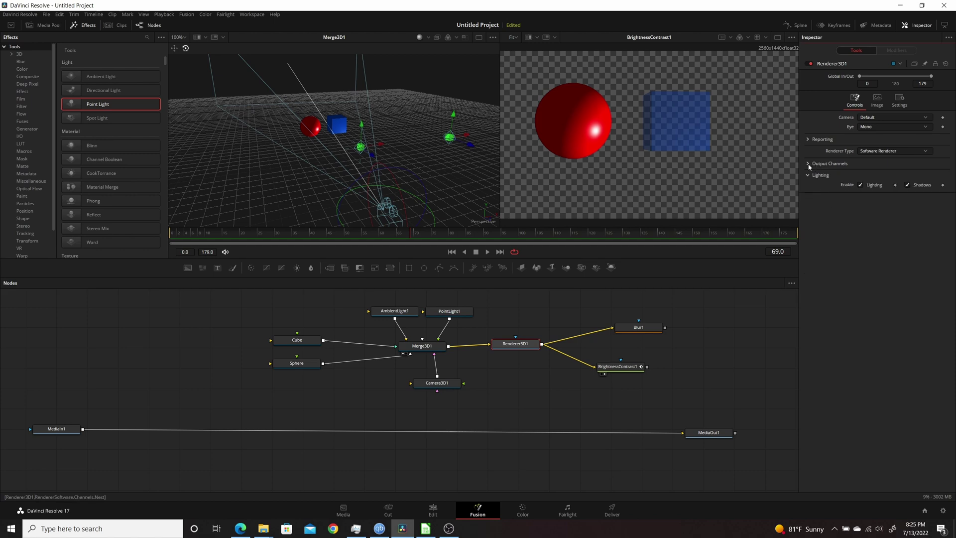
pyautogui.click(809, 167)
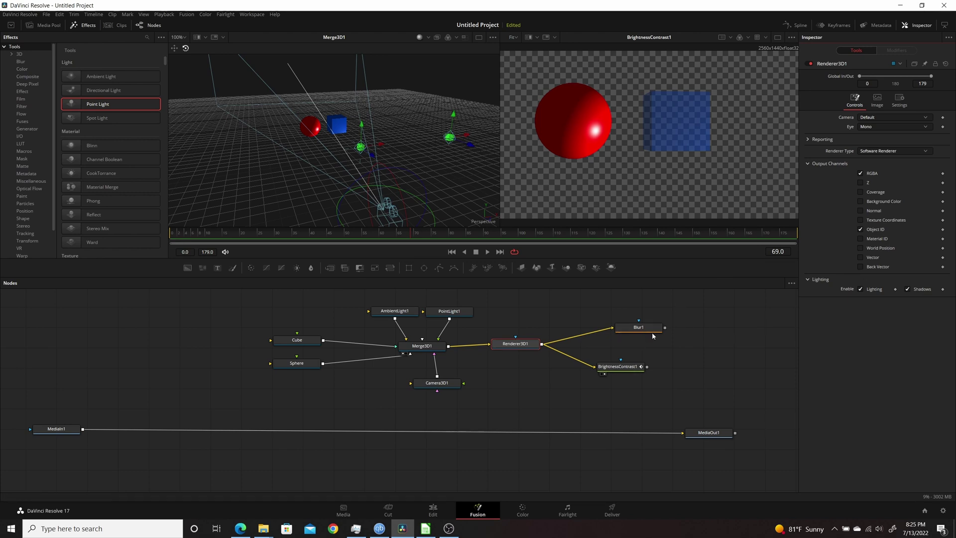
pyautogui.click(808, 164)
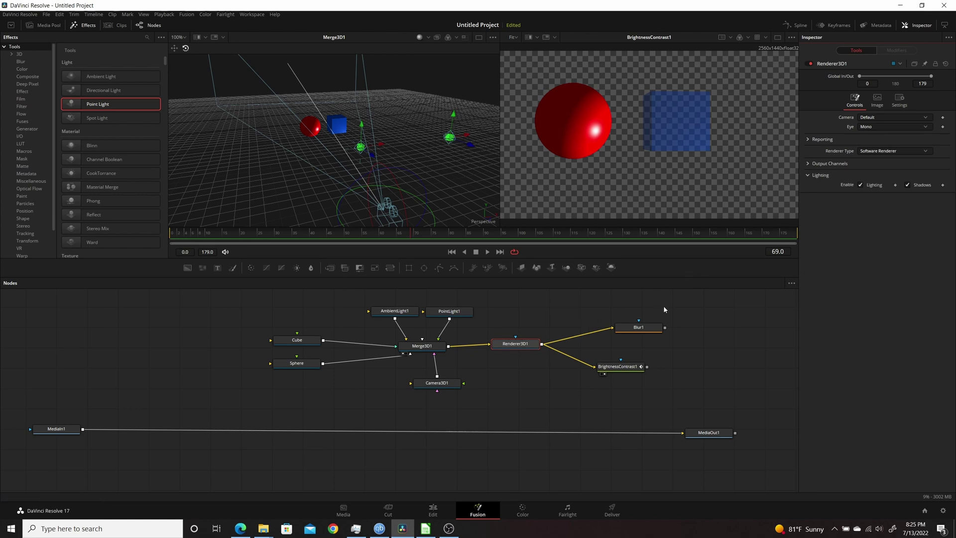
# Toggle BrightnessContrast1's object limiting off and back on.
pyautogui.click(630, 369)
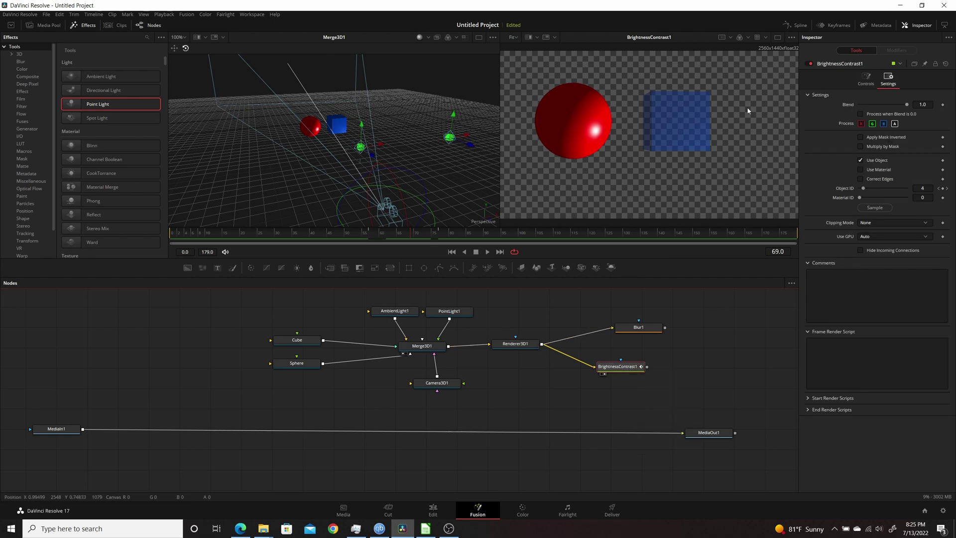
pyautogui.click(861, 160)
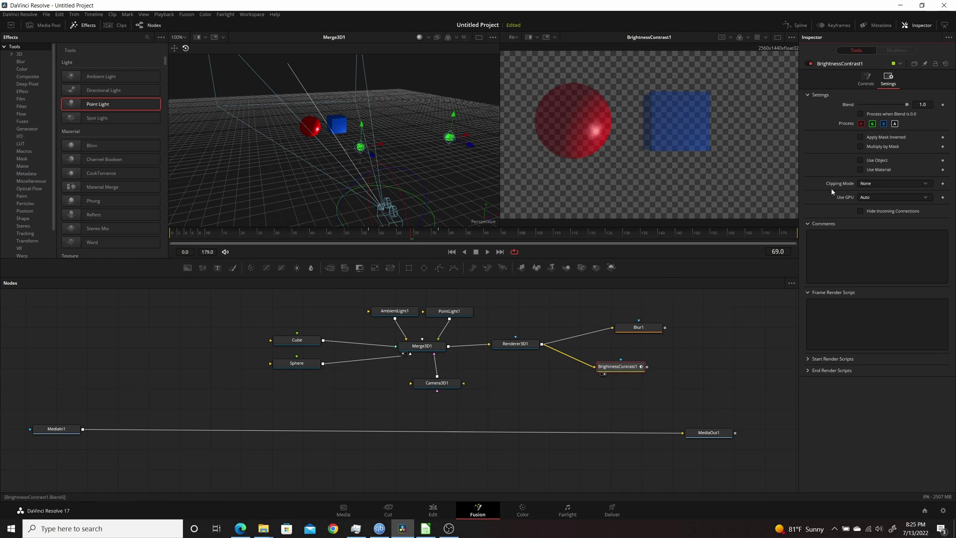
pyautogui.click(861, 160)
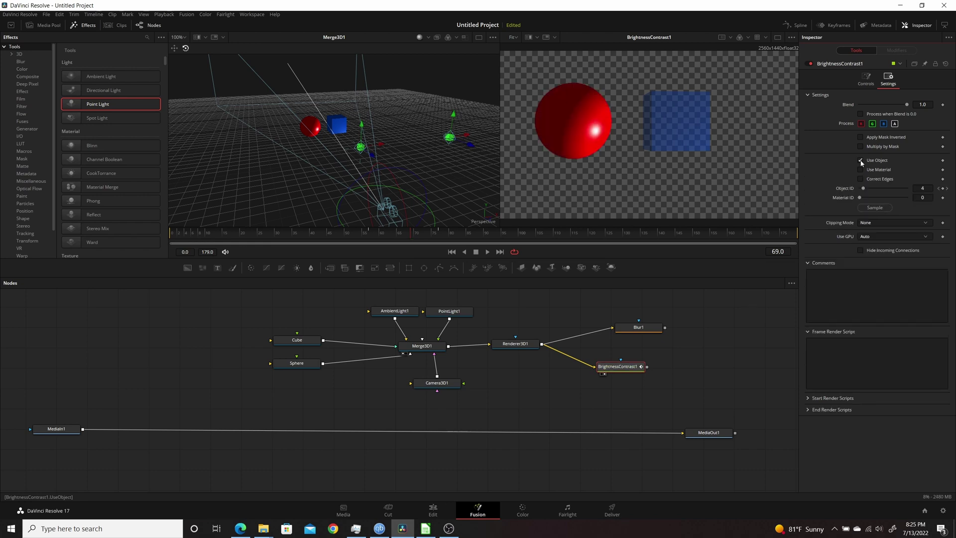
# Step BrightnessContrast1's Object ID through 6 and 5 back to 4, then bring up Blur1.
pyautogui.click(865, 190)
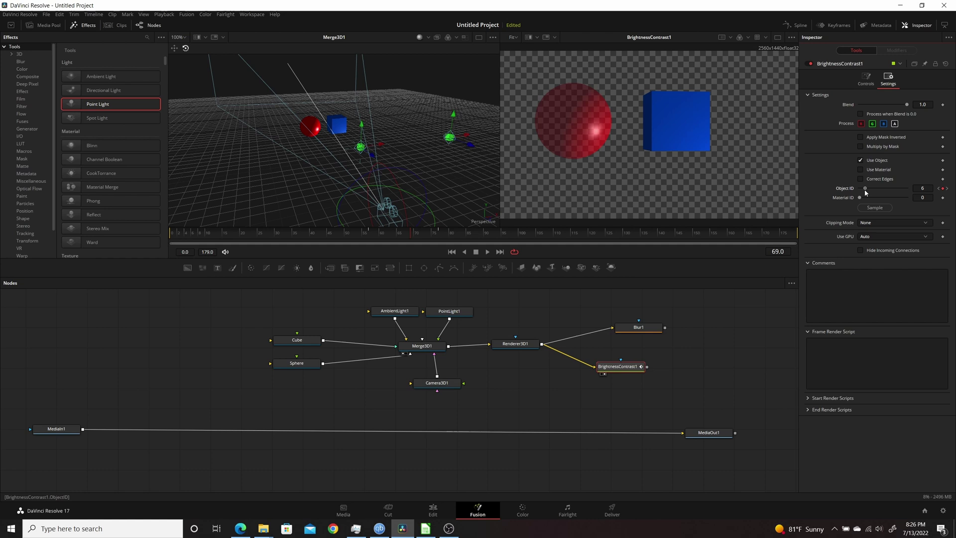
pyautogui.moveTo(865, 190); pyautogui.dragTo(864, 190)
pyautogui.moveTo(864, 192); pyautogui.dragTo(863, 190)
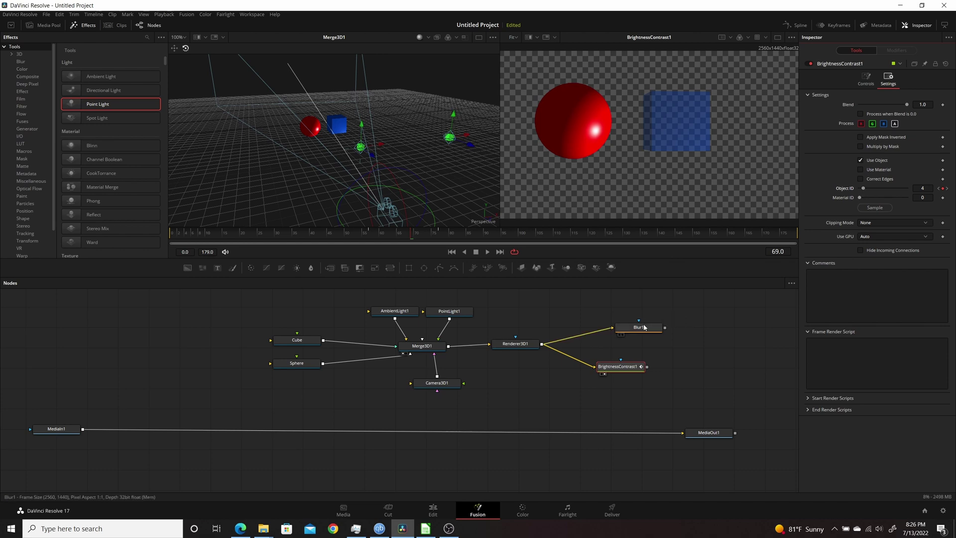
pyautogui.moveTo(643, 327); pyautogui.dragTo(638, 326)
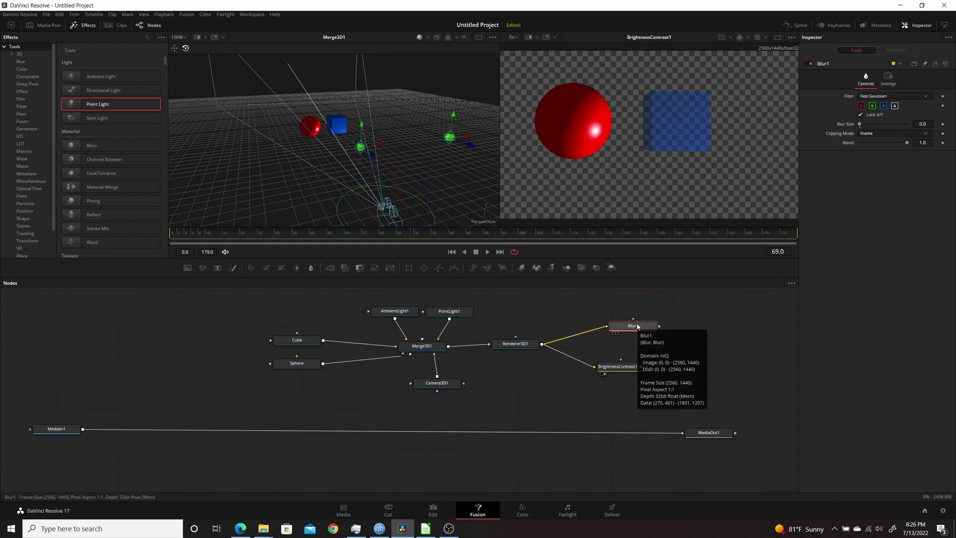
# View Blur1 and set a moderate Blur Size after trying a heavy blur.
pyautogui.press('2')
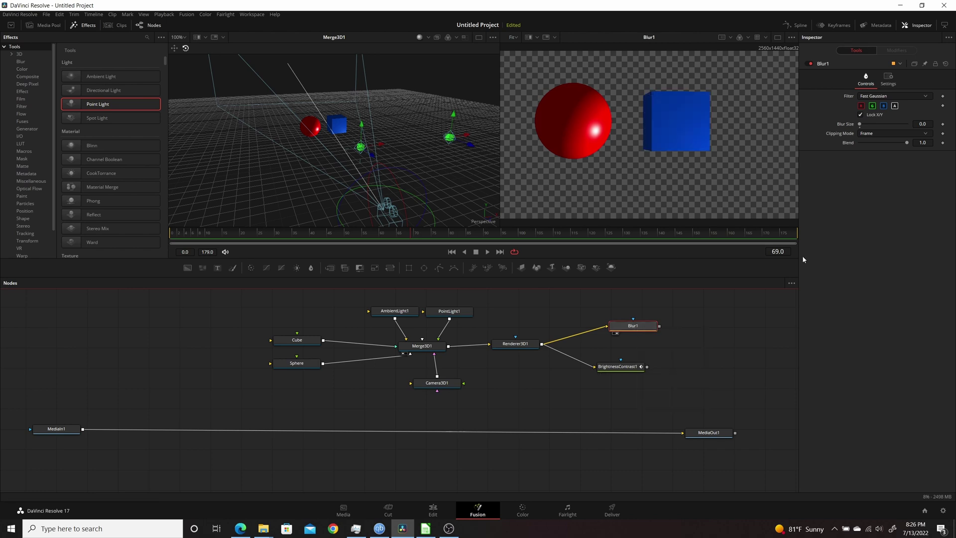
pyautogui.click(889, 78)
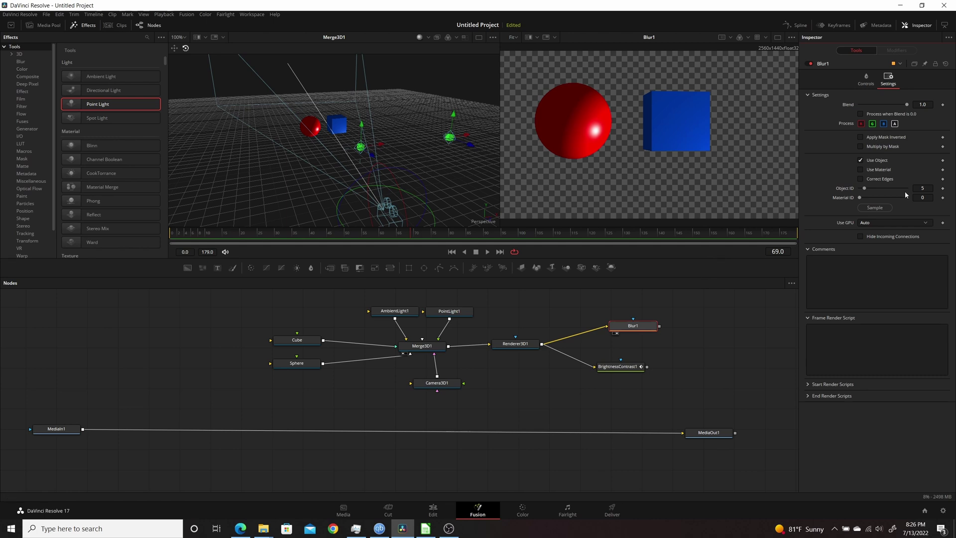
pyautogui.click(865, 79)
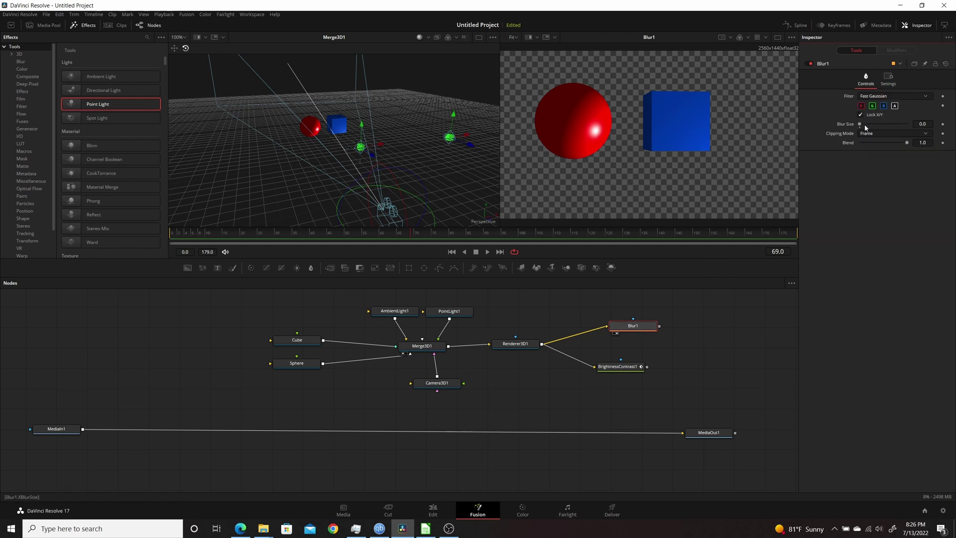
pyautogui.moveTo(860, 124); pyautogui.dragTo(896, 123)
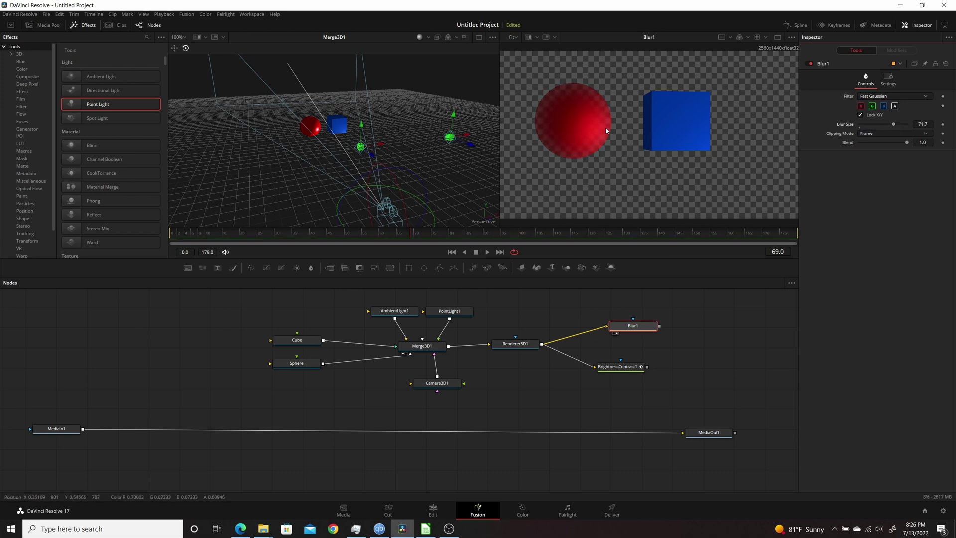
pyautogui.moveTo(894, 124); pyautogui.dragTo(866, 125)
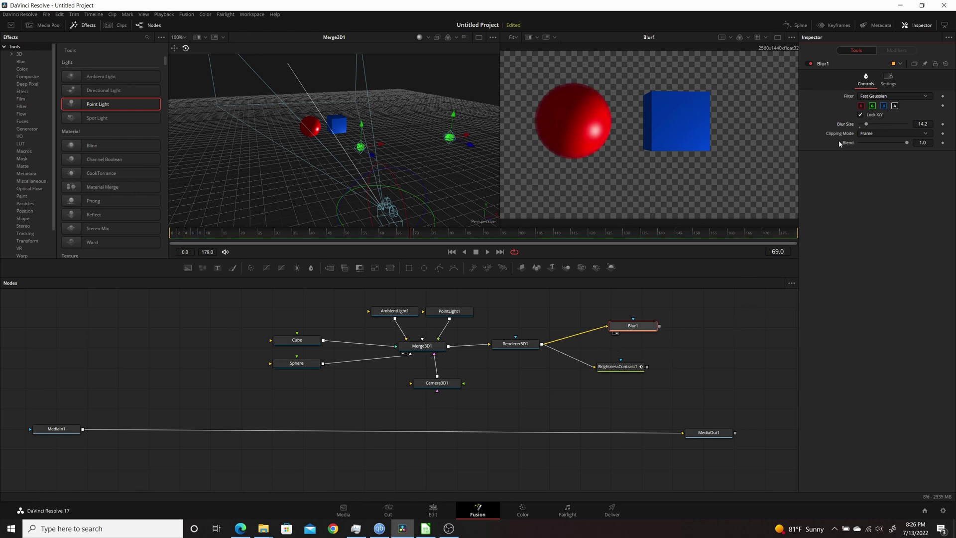
# Limit Blur1 to the cube's Object ID 4 and spread Blur1 and BrightnessContrast1 apart.
pyautogui.click(889, 79)
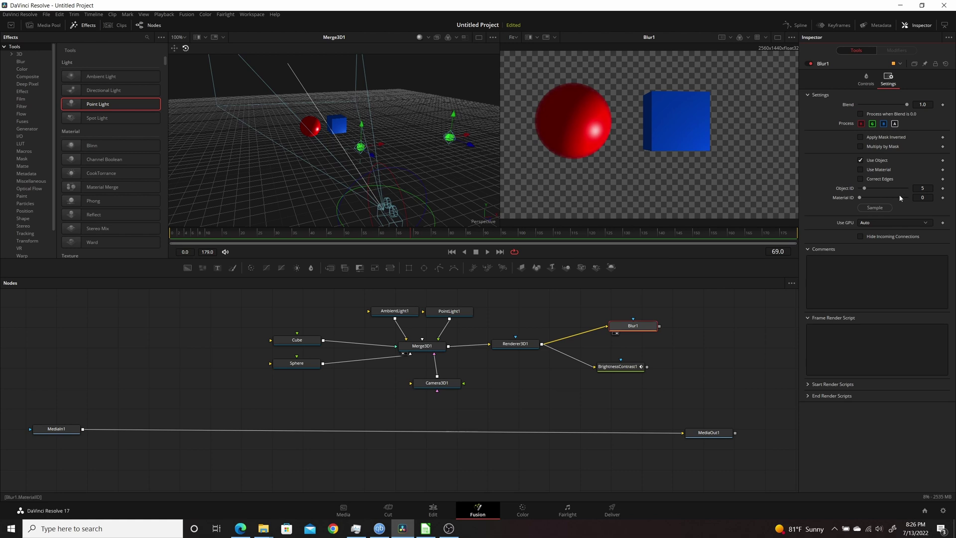
pyautogui.moveTo(864, 189); pyautogui.dragTo(863, 189)
pyautogui.moveTo(864, 190); pyautogui.dragTo(863, 188)
pyautogui.moveTo(626, 327); pyautogui.dragTo(606, 307)
pyautogui.moveTo(629, 368); pyautogui.dragTo(648, 380)
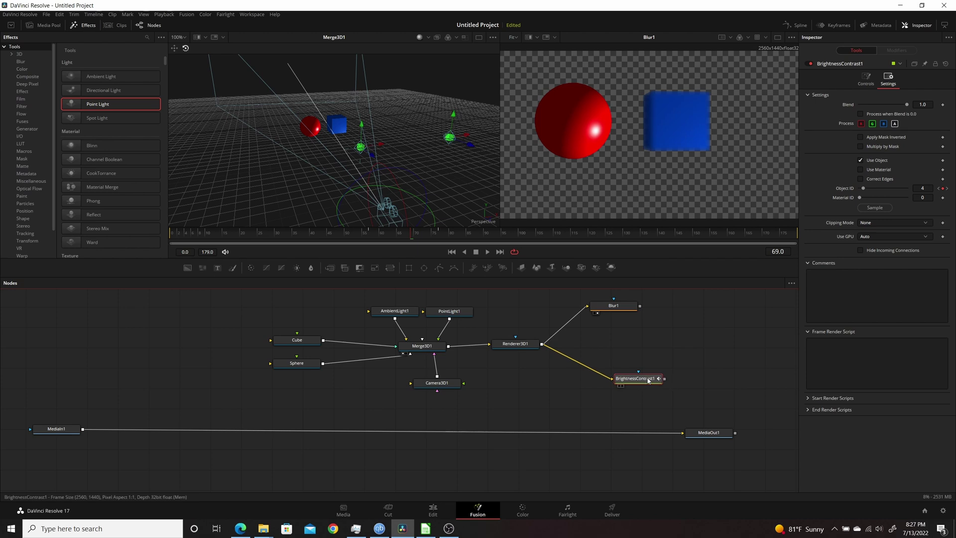
# Set BrightnessContrast1's Gain to 0 and mask it with a lowered 0.5 by 0.5 rectangle.
pyautogui.press('2')
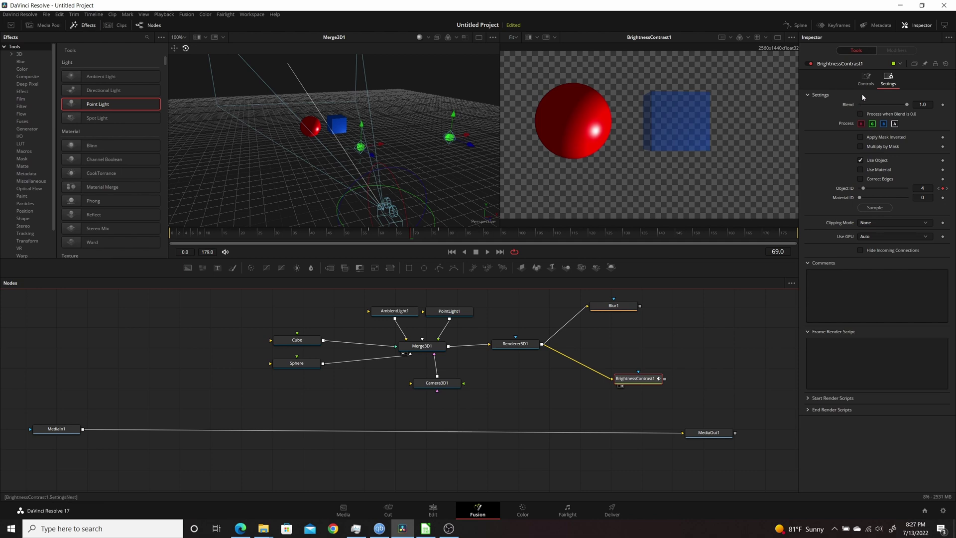
pyautogui.click(866, 78)
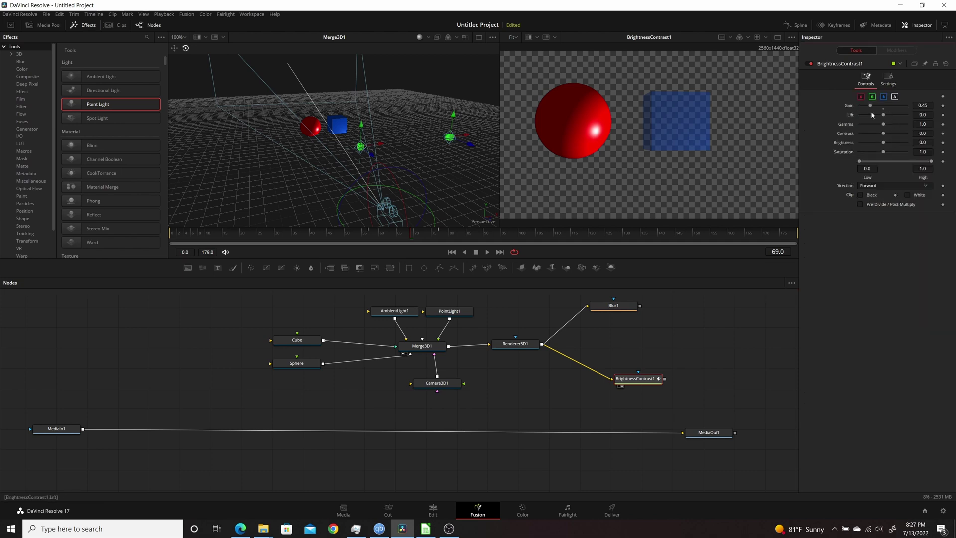
pyautogui.moveTo(872, 109); pyautogui.dragTo(859, 108)
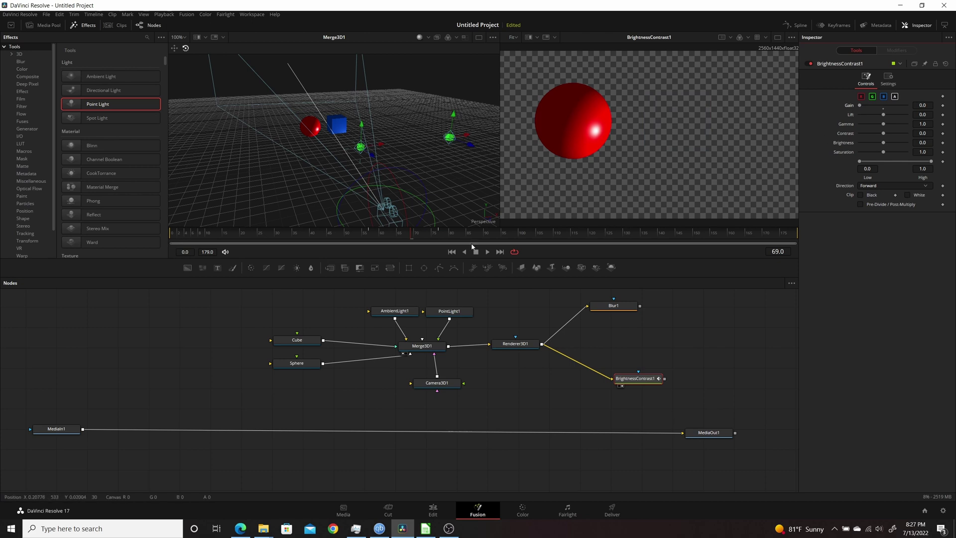
pyautogui.click(409, 267)
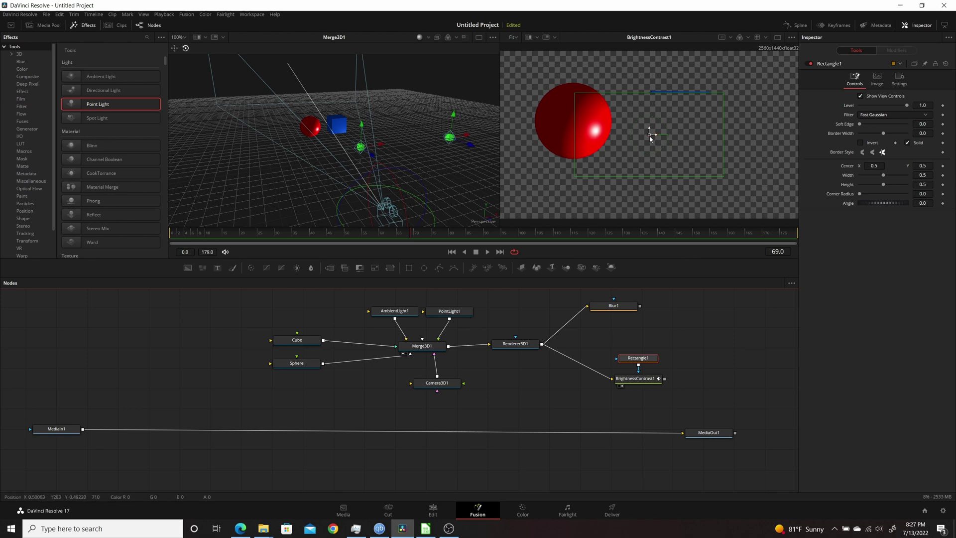
pyautogui.moveTo(651, 136)
pyautogui.mouseDown()
pyautogui.moveTo(653, 187)
pyautogui.moveTo(625, 141)
pyautogui.moveTo(651, 138)
pyautogui.moveTo(645, 150)
pyautogui.mouseUp()
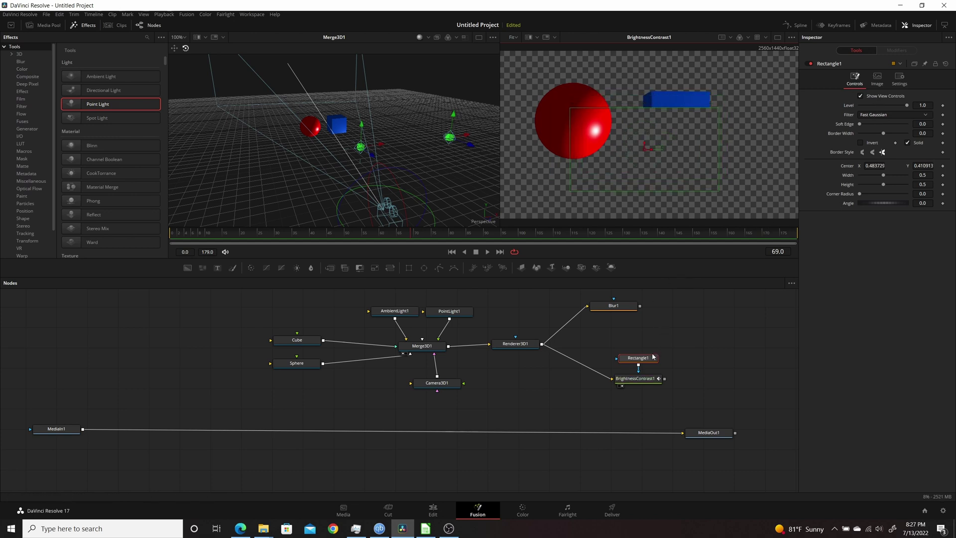
# Toggle BrightnessContrast1's Use Object off and back on, keeping Object ID 4.
pyautogui.click(638, 382)
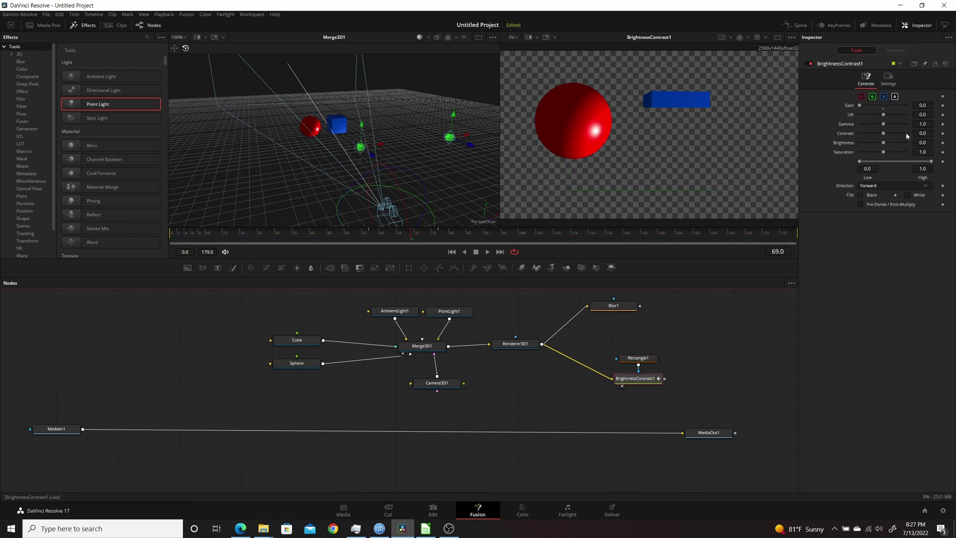
pyautogui.click(889, 77)
pyautogui.click(861, 160)
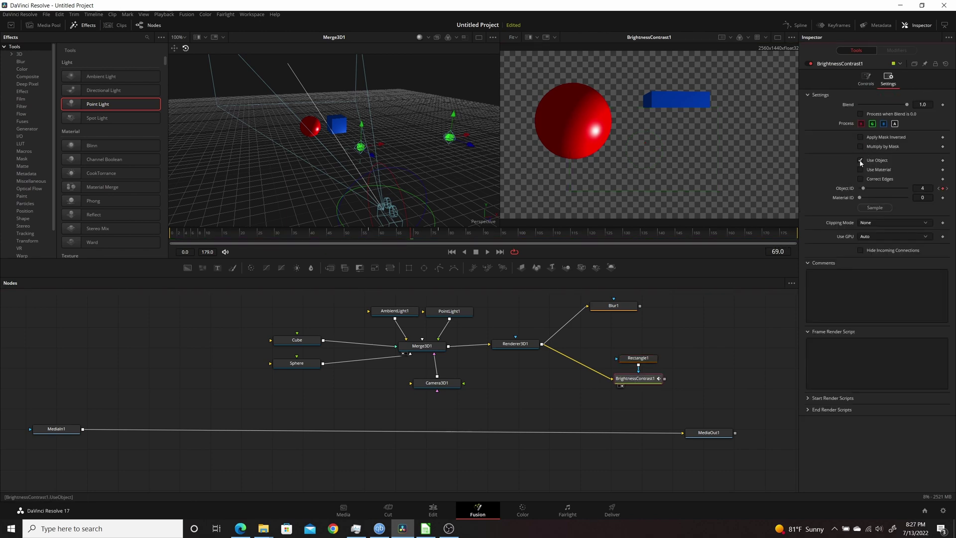
pyautogui.click(860, 160)
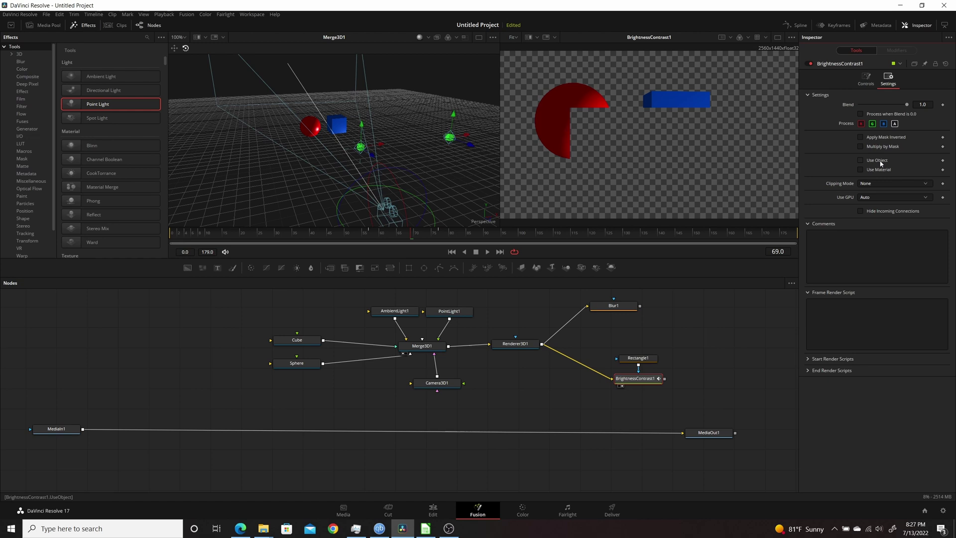
pyautogui.click(861, 160)
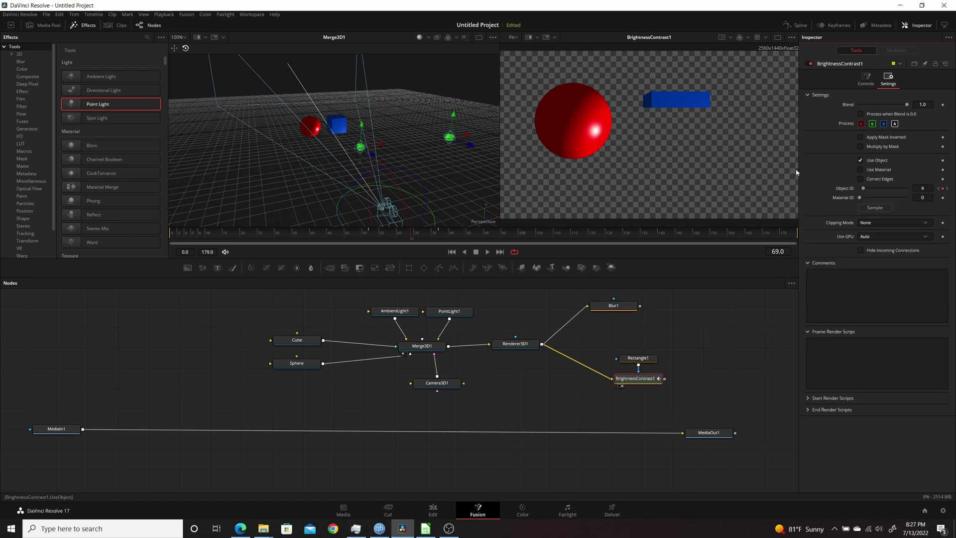